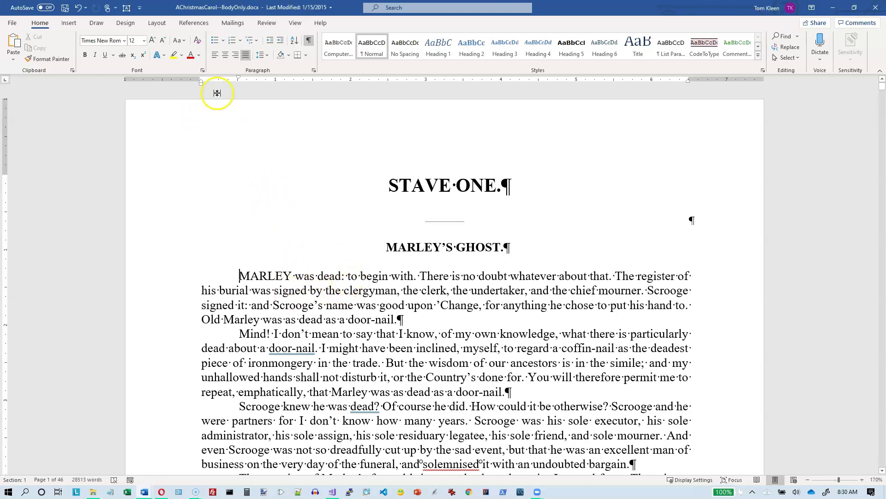
- Try left, center and right alignment on the first body paragraph, then justify it again
click(215, 56)
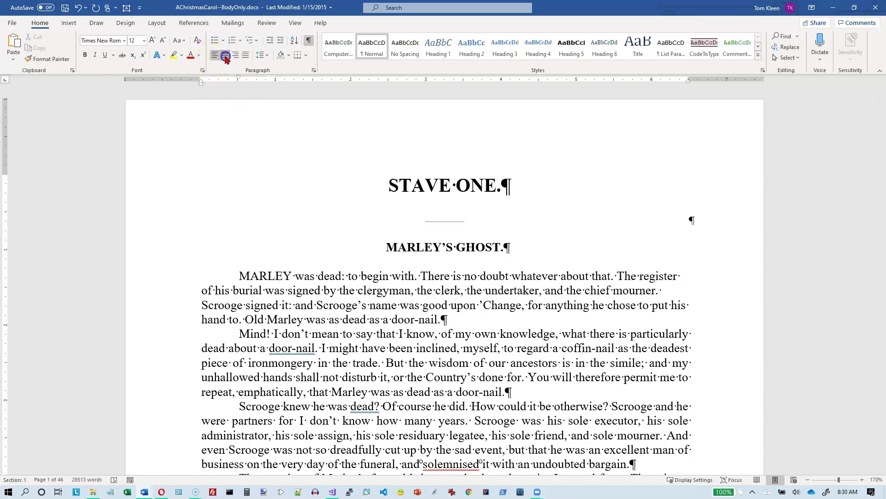
click(226, 56)
click(236, 56)
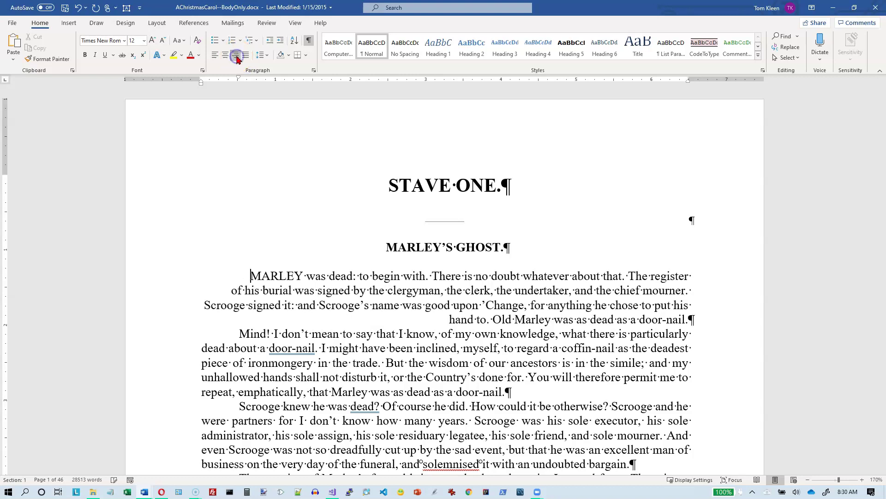
click(247, 56)
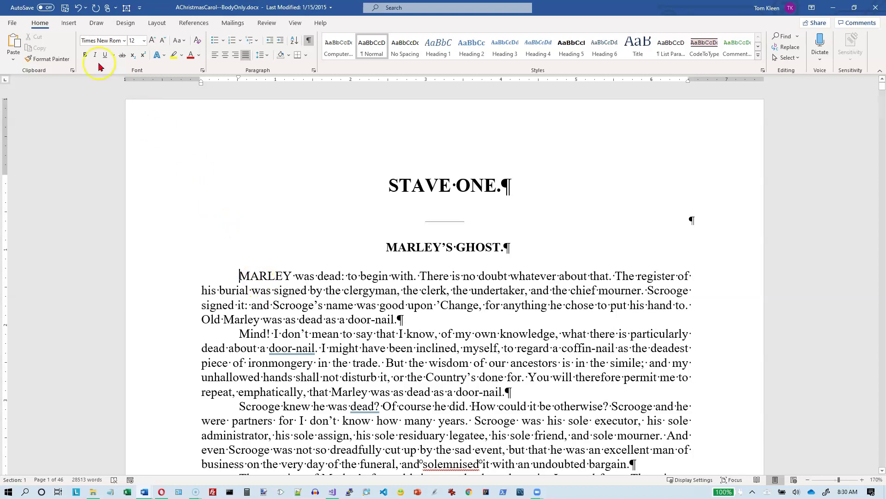
- Insert the picture 12th-Hole-at-Augusta.jpg before the 'MARLEY was dead' paragraph
click(67, 24)
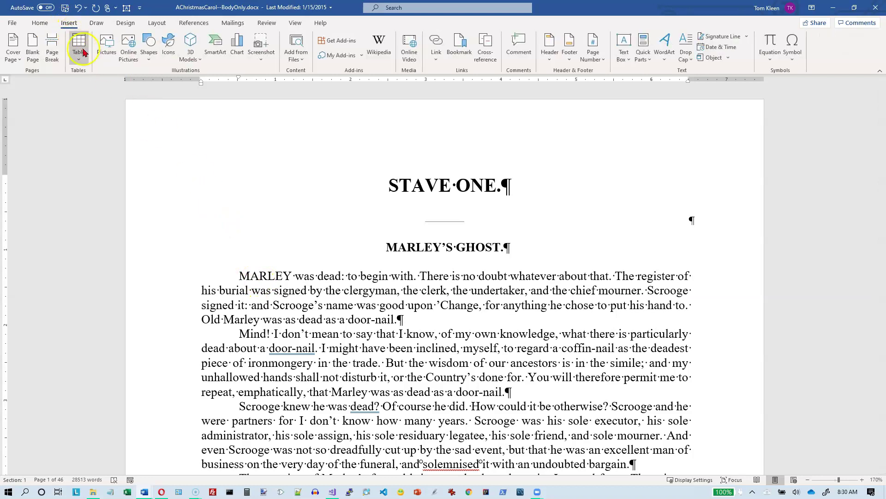
click(150, 123)
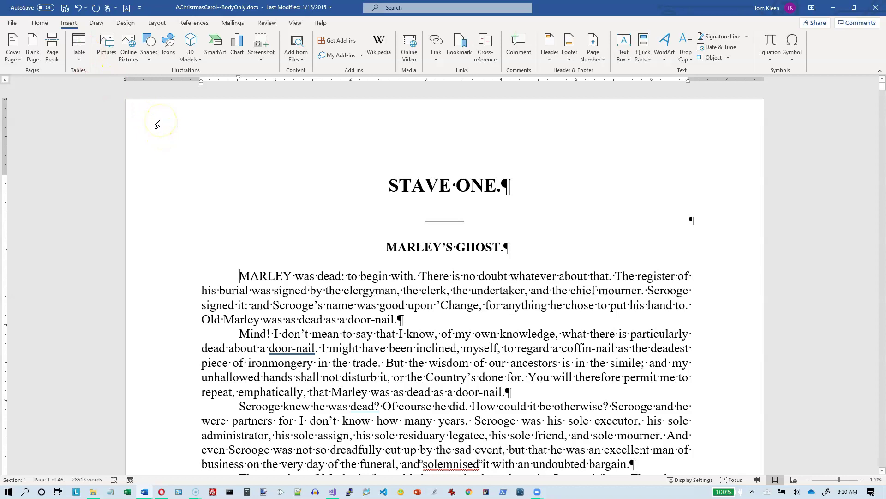
click(110, 53)
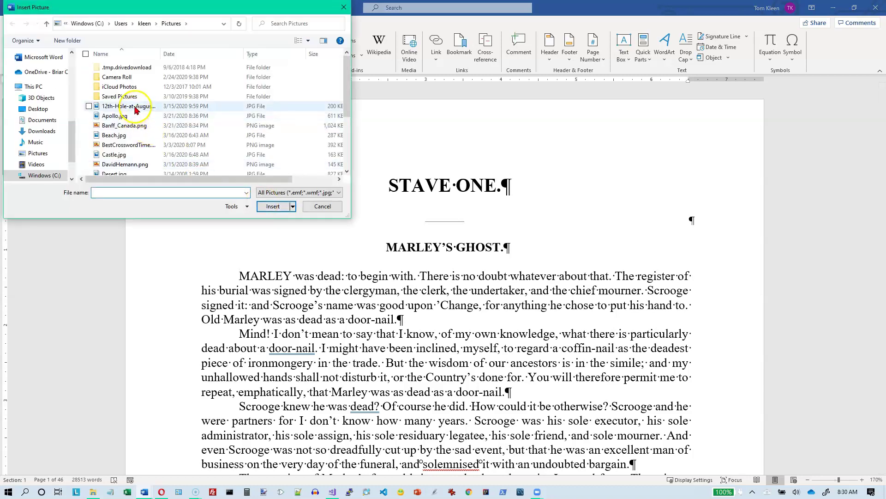
click(135, 106)
click(267, 206)
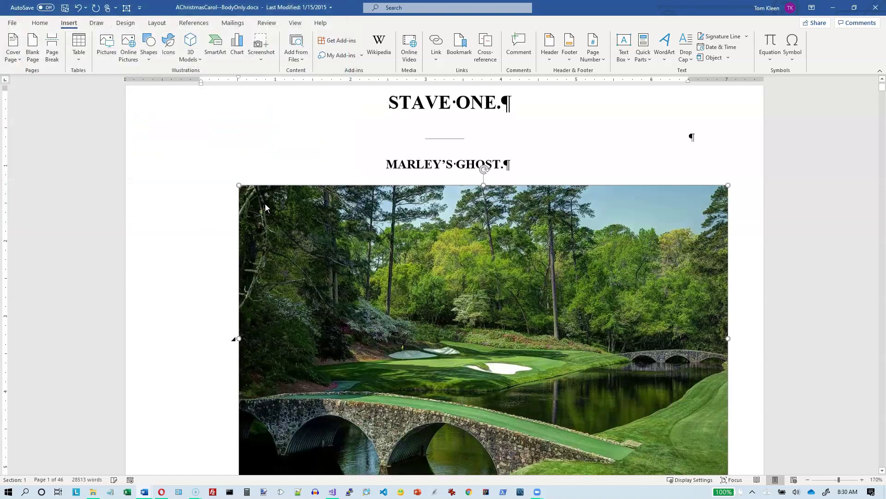
- Shrink the Augusta photo from its top-left corner to about 0.97" × 1.55"
click(275, 215)
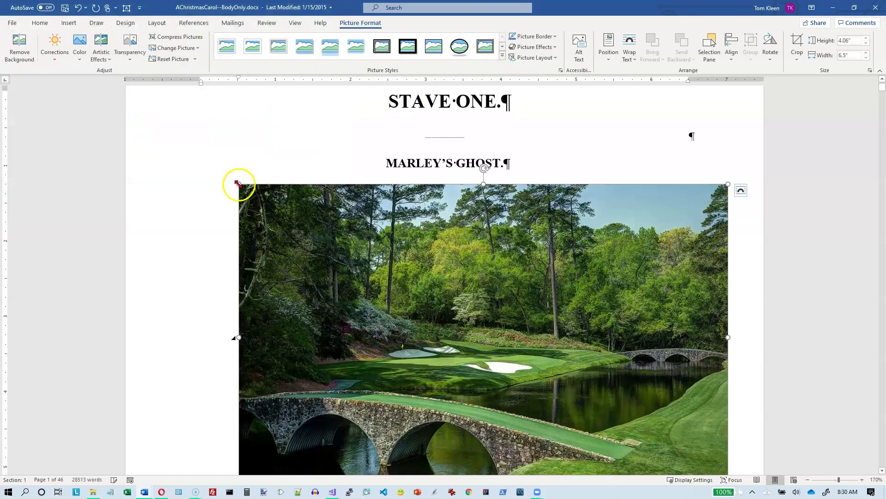
drag(239, 185, 411, 280)
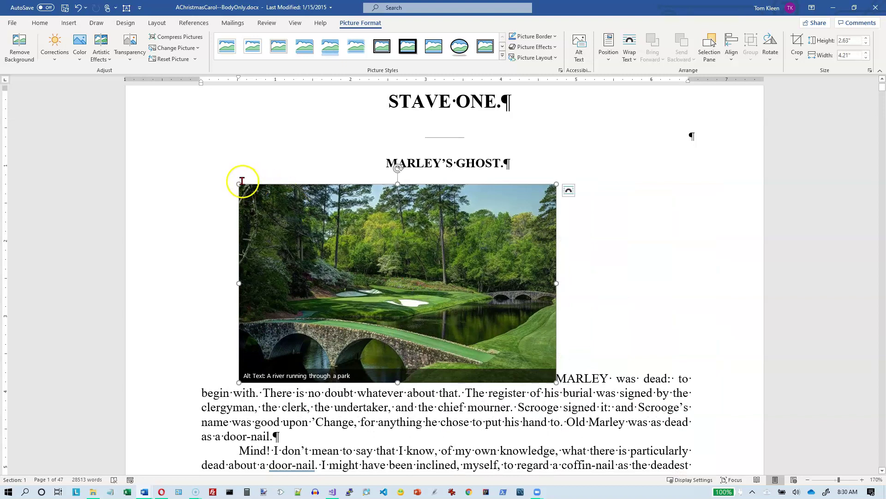
drag(240, 183, 420, 291)
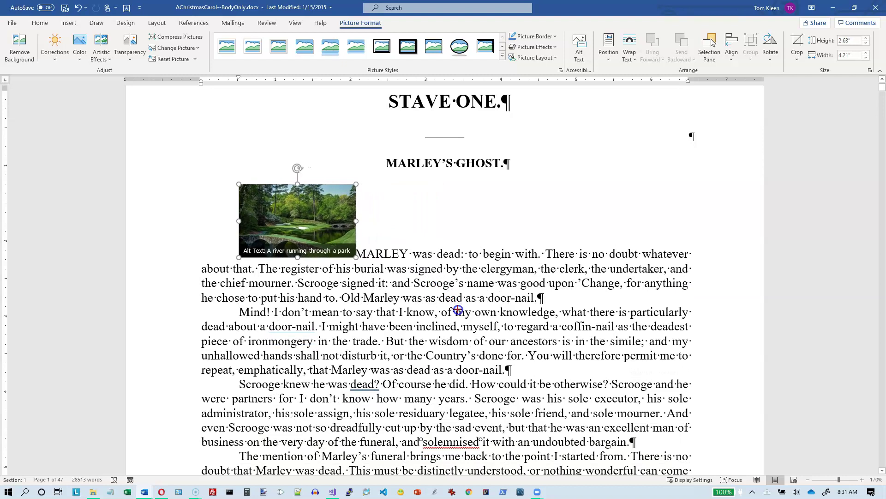
click(322, 225)
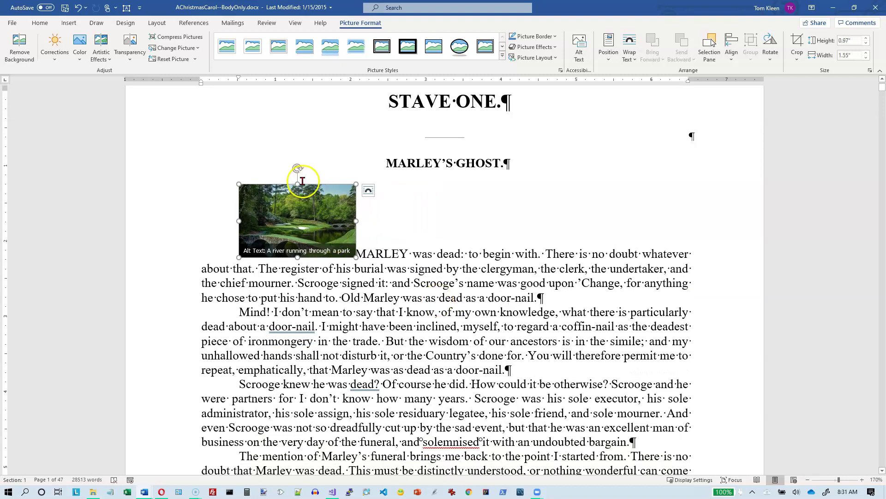
- Draw a Smiley Face from Basic Shapes over the body text below the photo
click(69, 23)
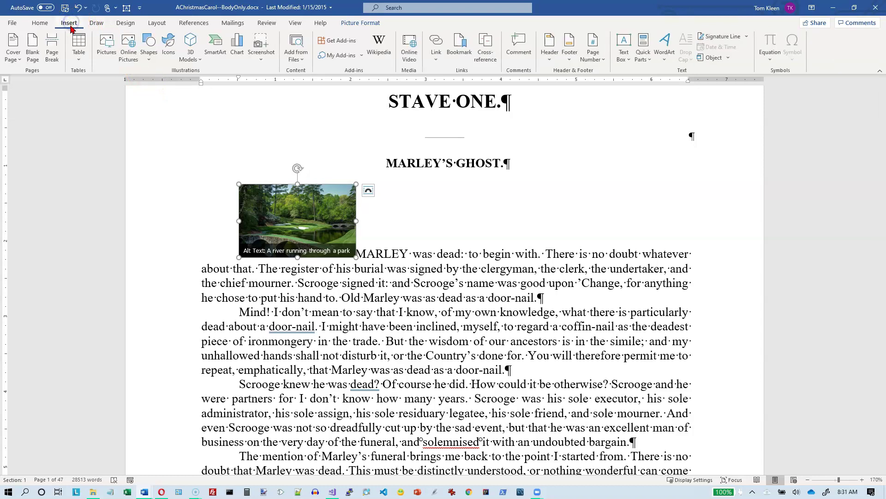
click(149, 59)
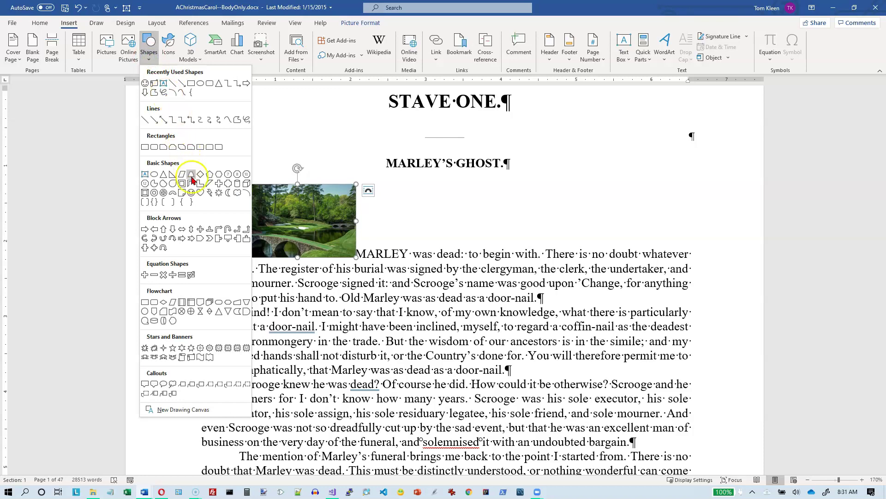
click(191, 192)
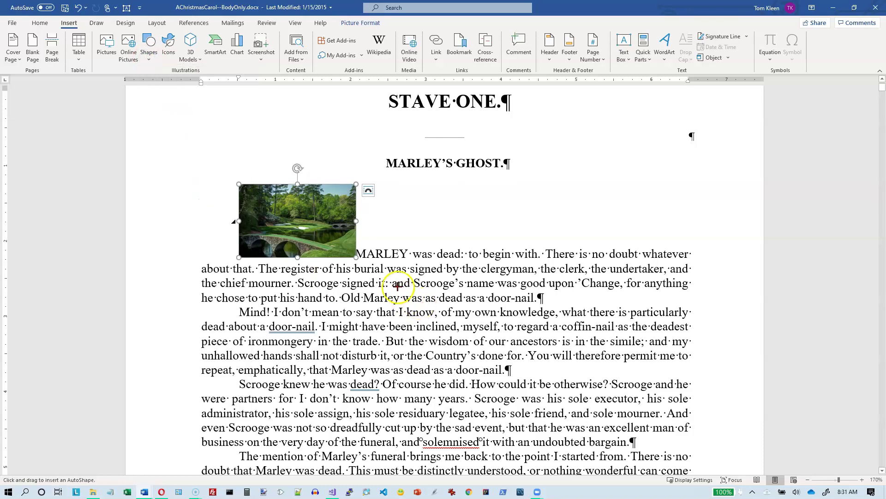
drag(396, 284, 490, 366)
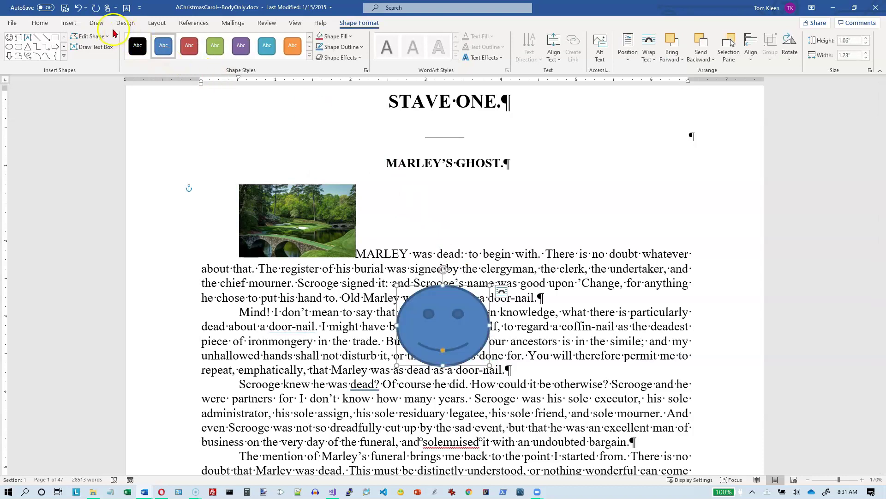
click(69, 24)
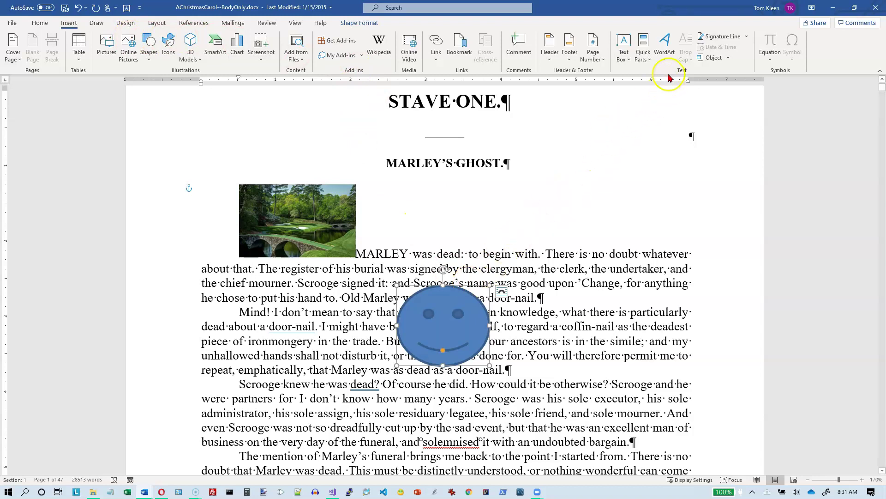
- Add an empty Simple Text Box beside the photo, resized to a small 0.88" × 0.94" square
click(627, 60)
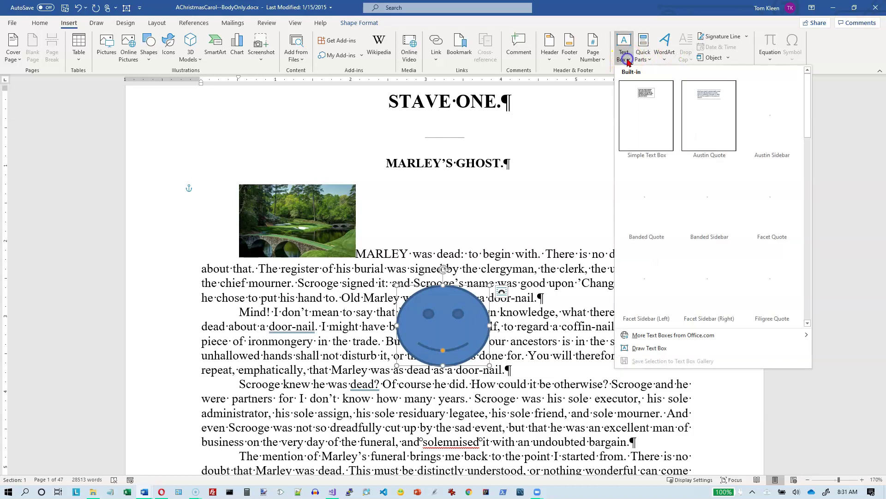
click(640, 94)
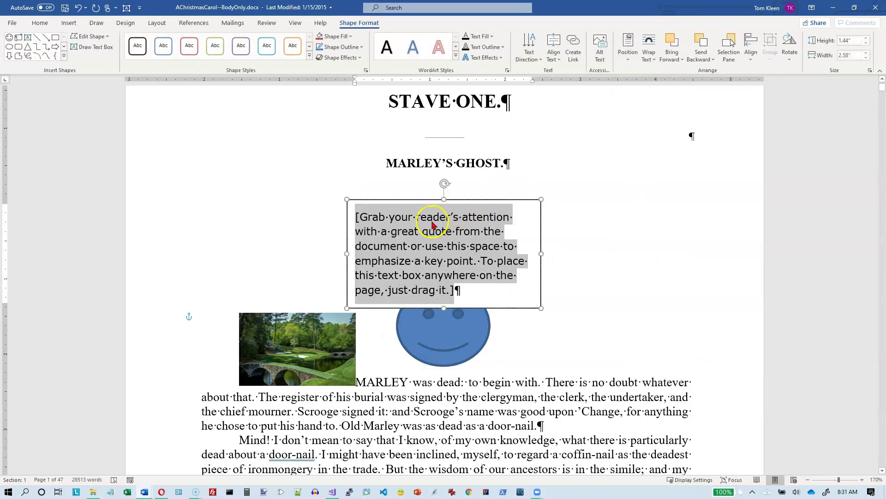
key(Delete)
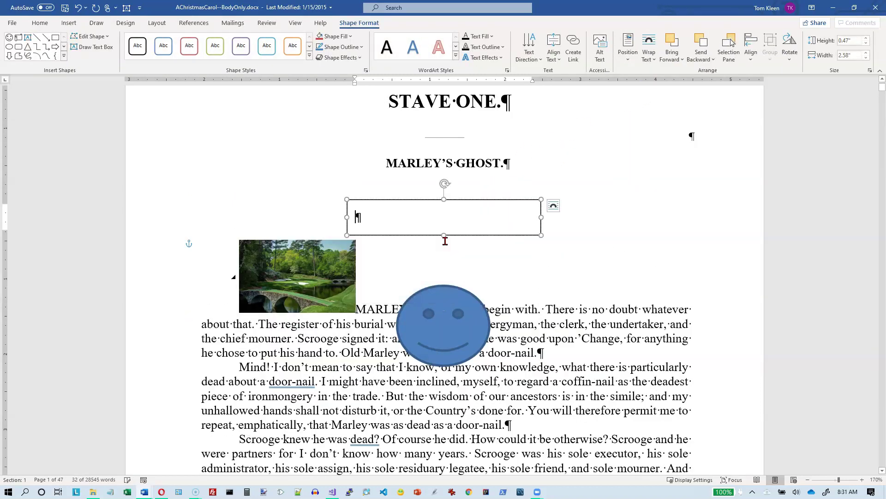
drag(348, 199, 488, 187)
drag(549, 245, 559, 255)
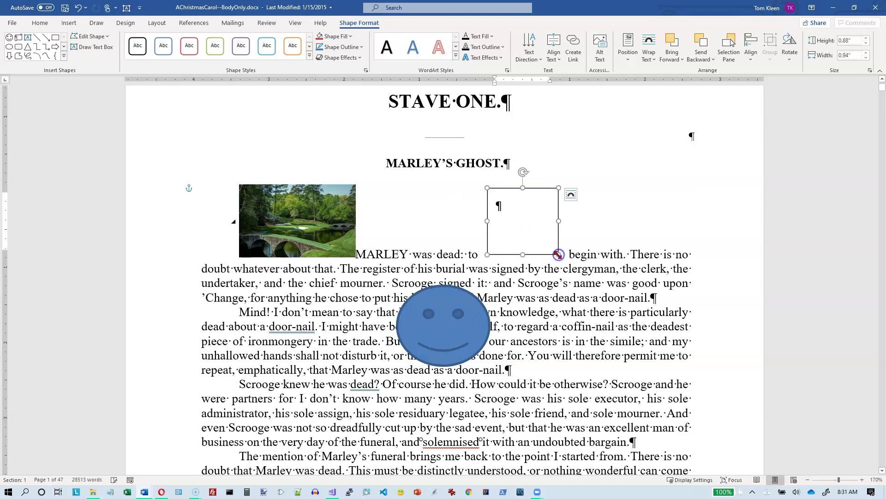
- Select the text box and view its Shape Format tools
click(448, 331)
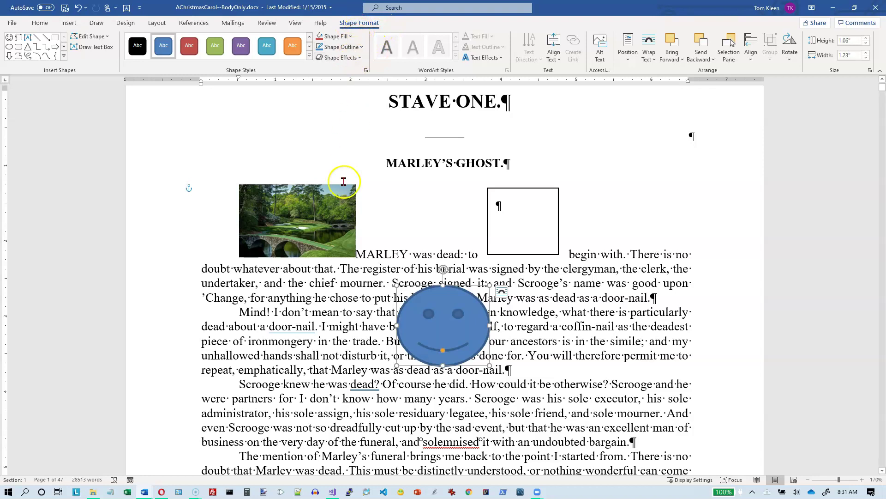
click(297, 210)
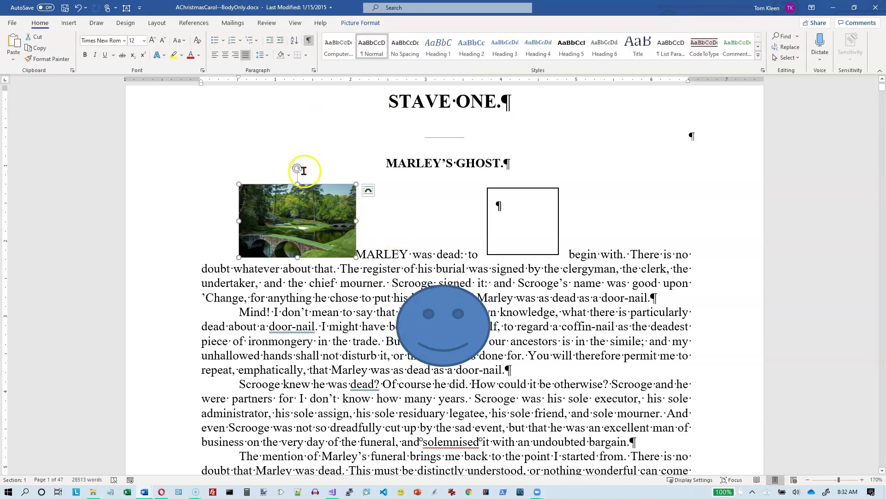
click(536, 188)
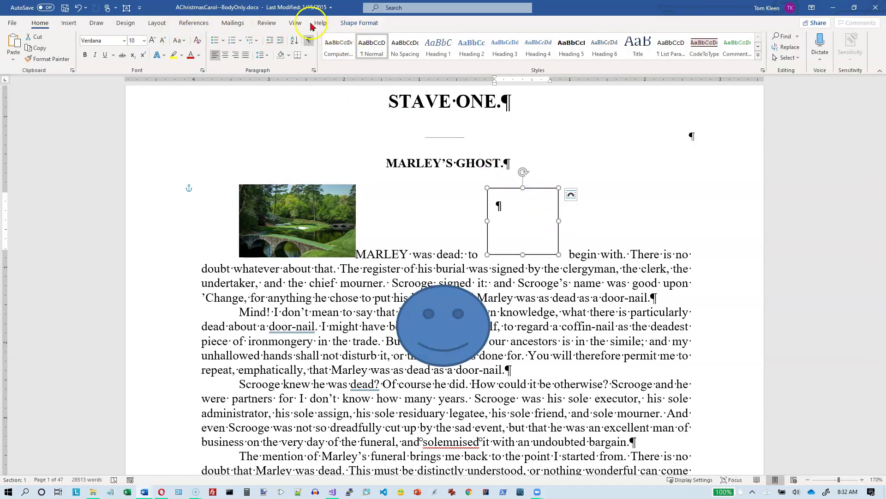
click(353, 24)
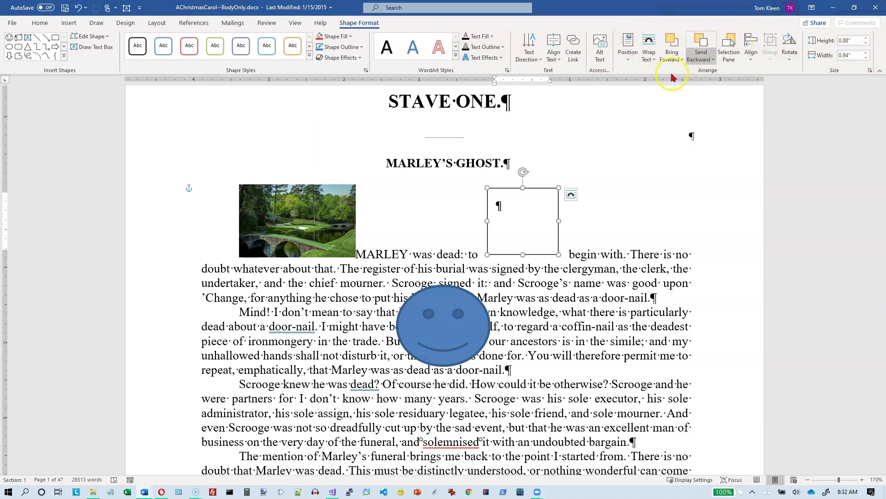
- Select the golf picture to view Picture Format tools, then select the smiley shape
click(302, 221)
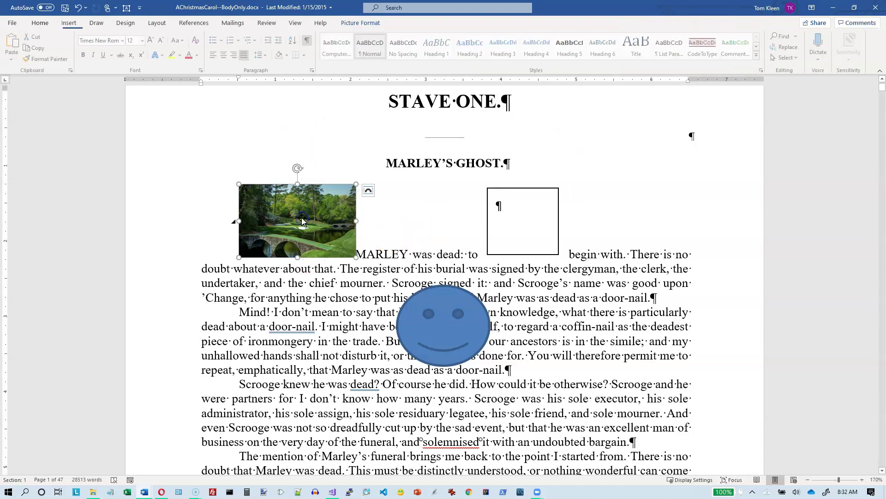
click(361, 23)
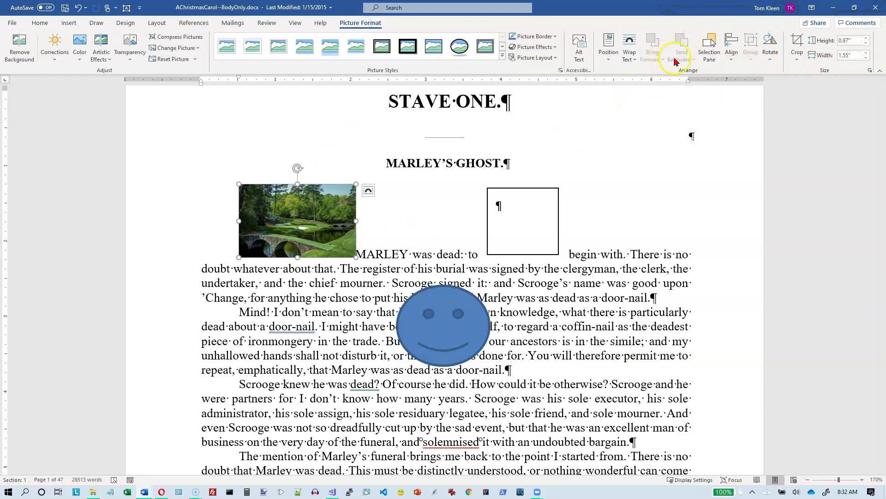
click(442, 310)
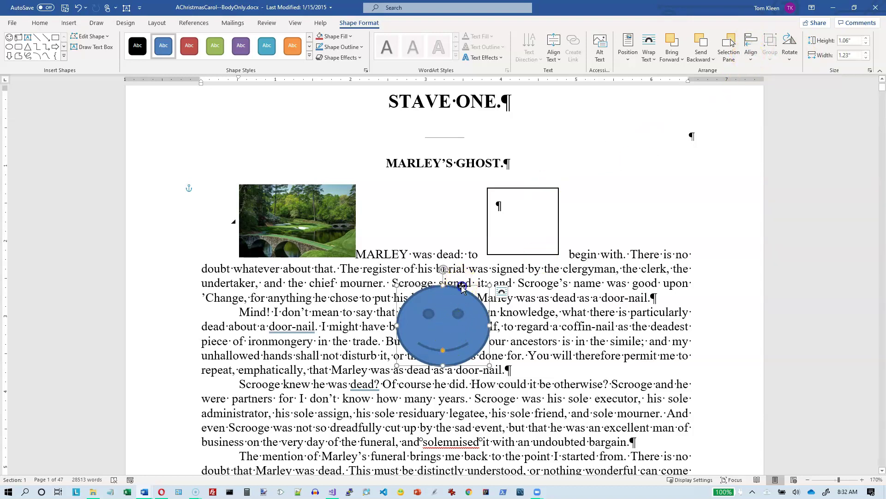
- Move the smiley, set Align to Margin, and try Align Left, Center and Right
drag(463, 288, 430, 332)
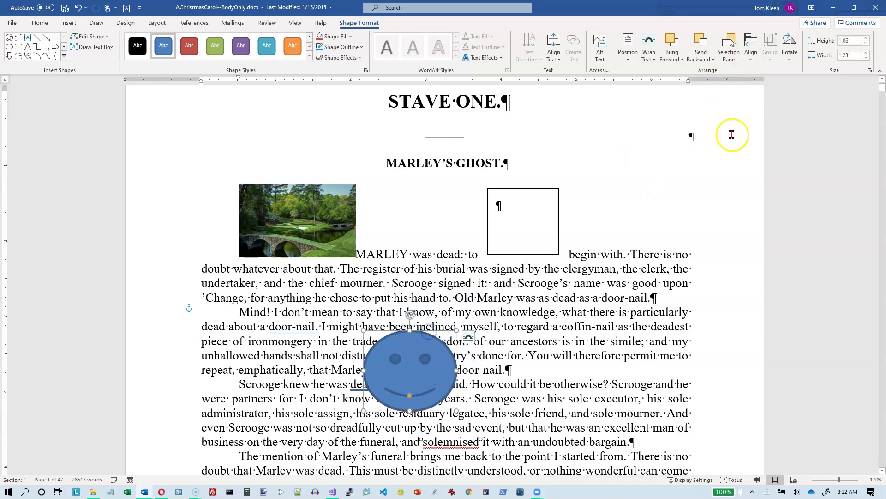
click(752, 60)
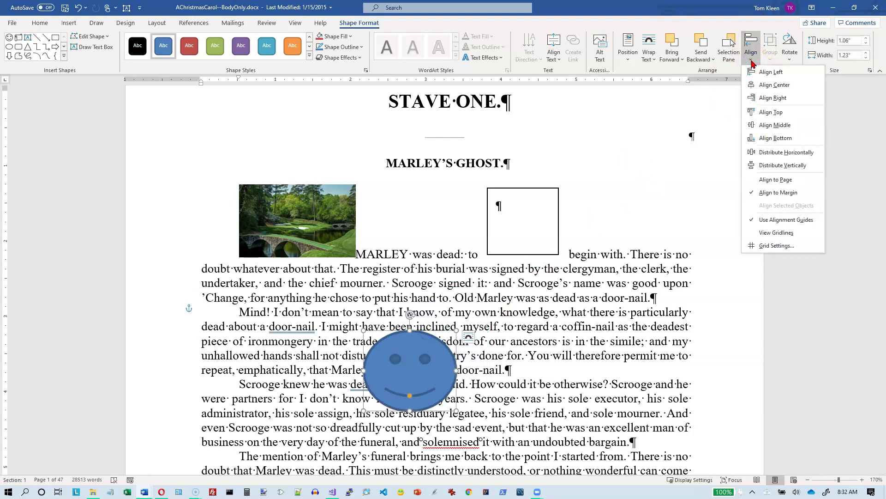
click(765, 195)
click(776, 74)
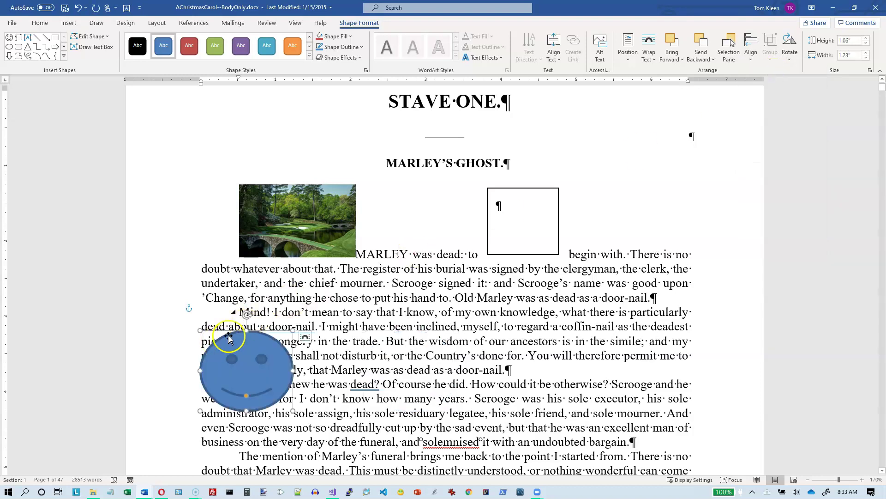
click(751, 47)
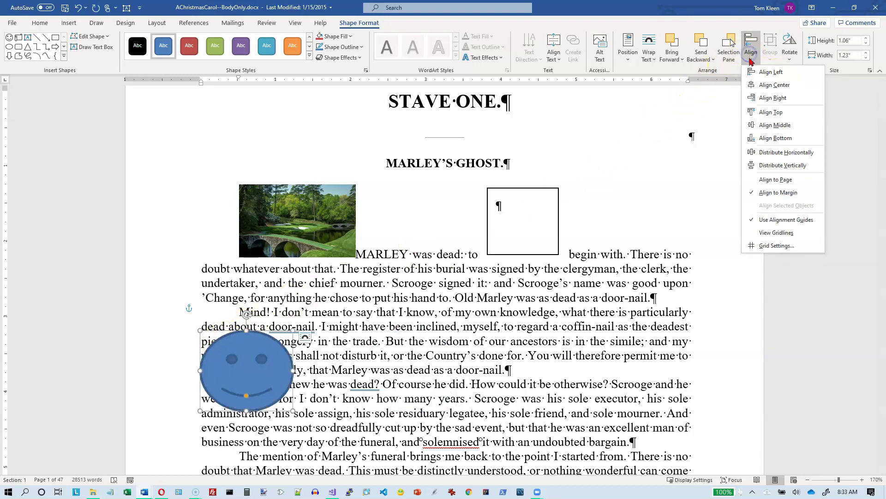
click(771, 86)
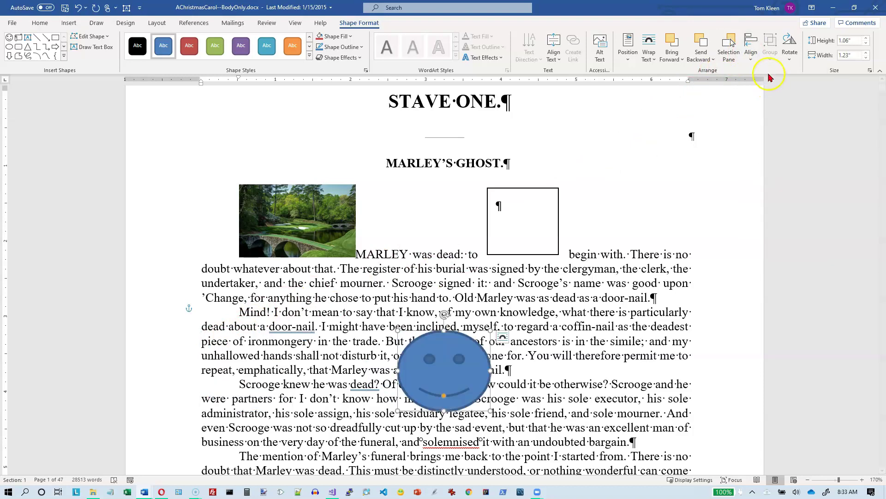
click(752, 51)
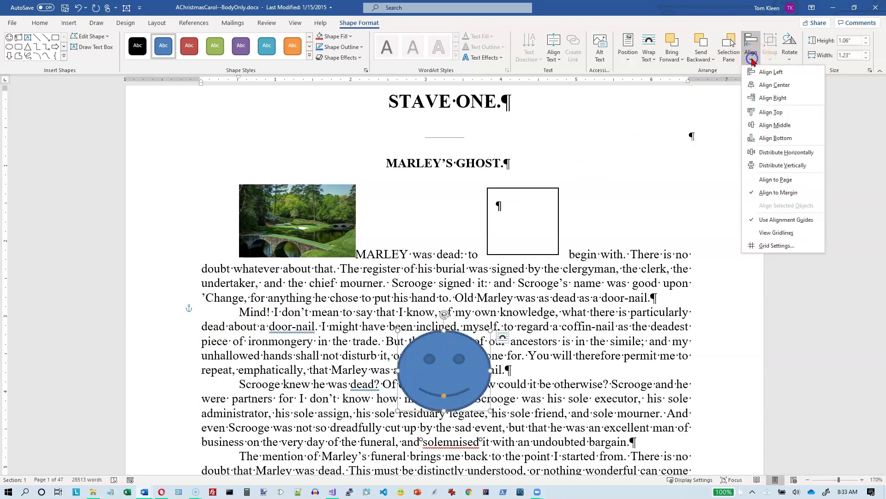
click(766, 99)
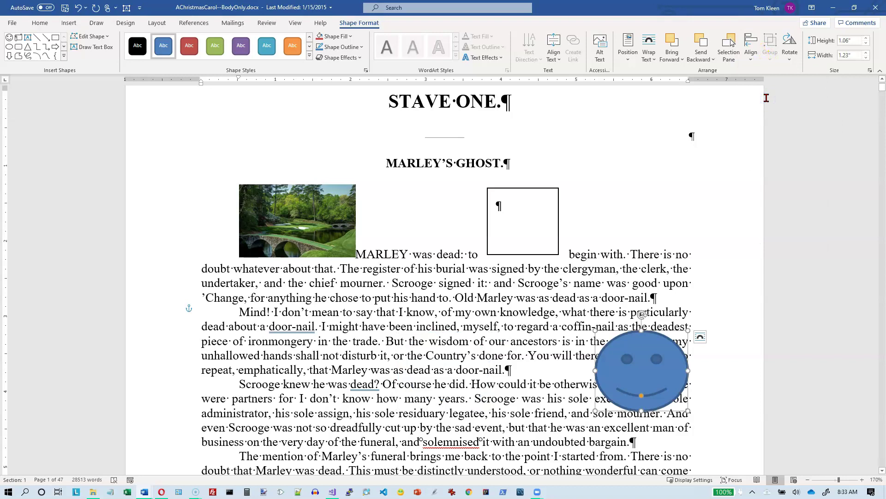
- Try Align Top and Middle, finishing with the smiley at the bottom margin
click(752, 57)
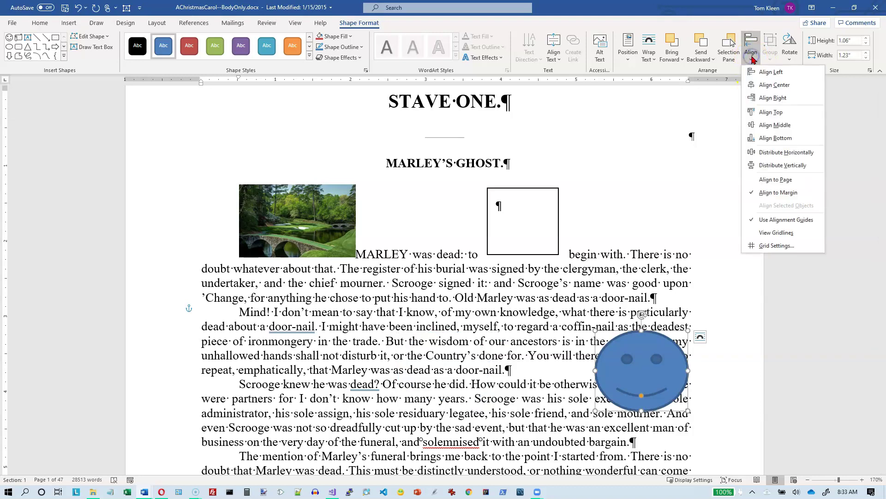
click(771, 113)
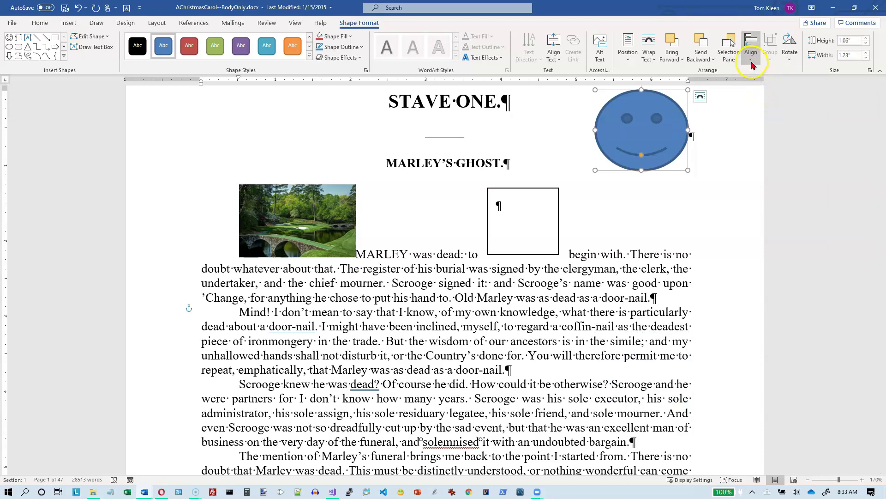
click(752, 61)
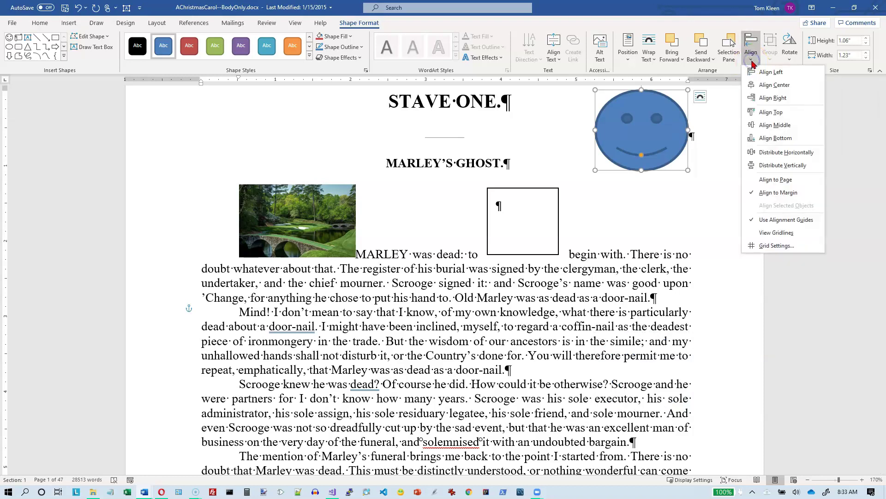
click(767, 125)
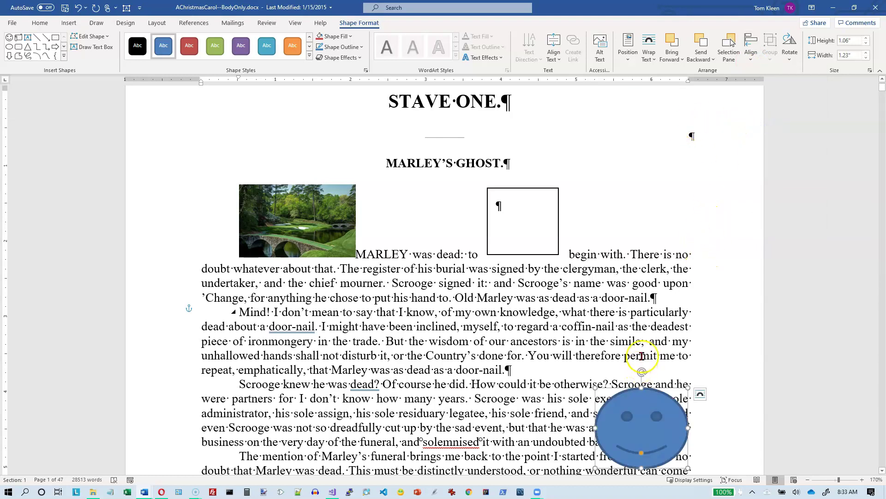
click(750, 55)
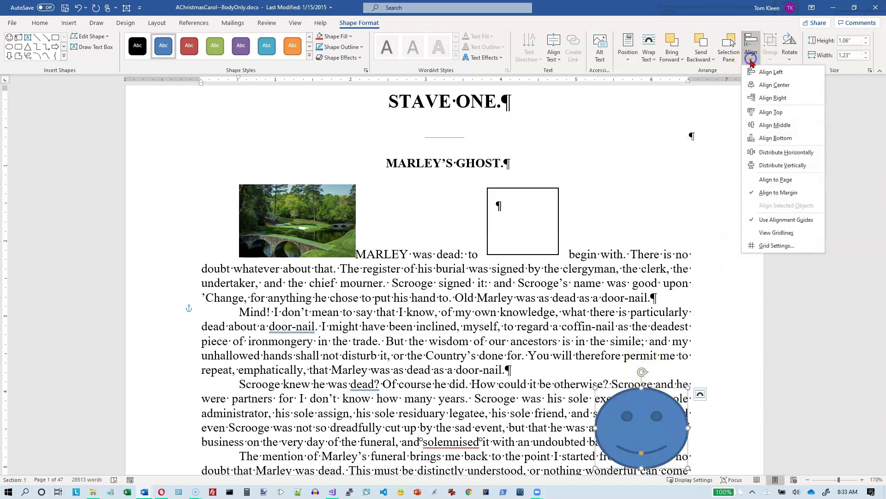
click(769, 138)
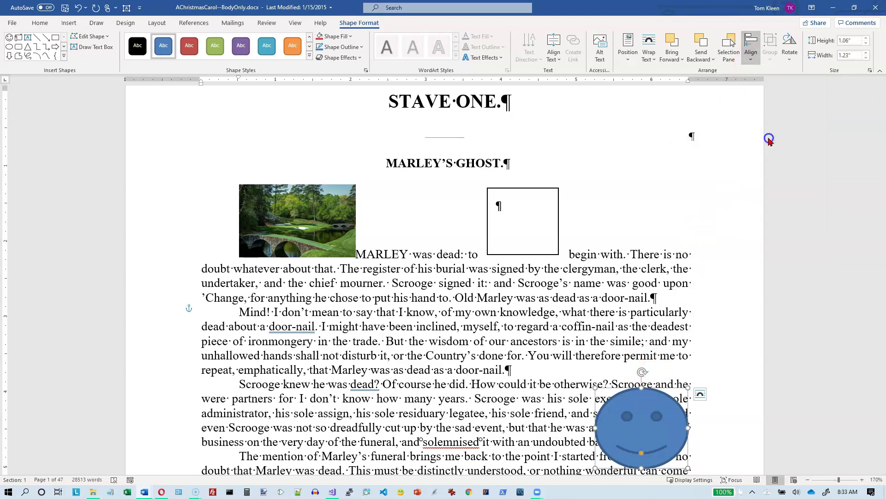
scroll(736, 184, down, 5)
scroll(736, 184, down, 3)
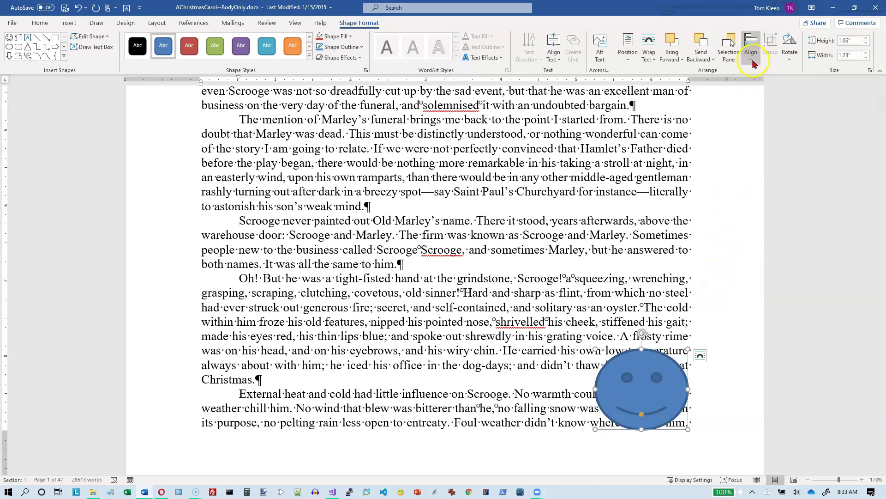
- Set the golf picture's text wrapping to In Front of Text
scroll(741, 244, up, 5)
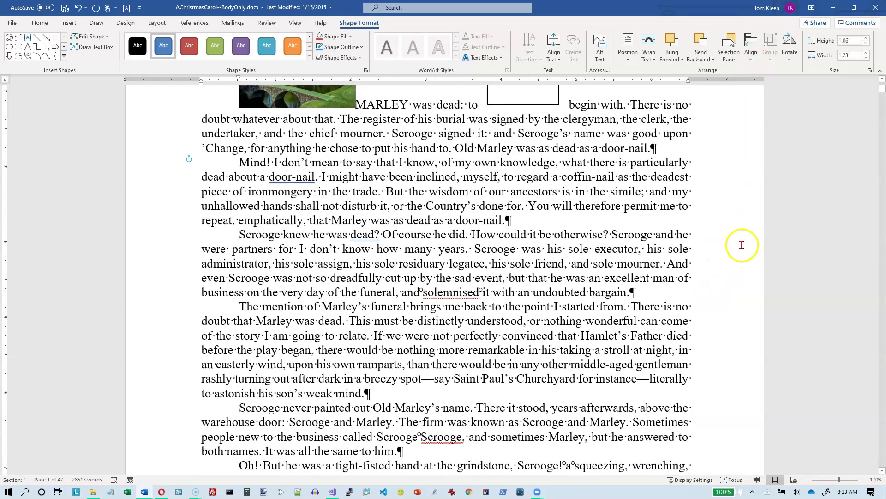
scroll(738, 231, up, 5)
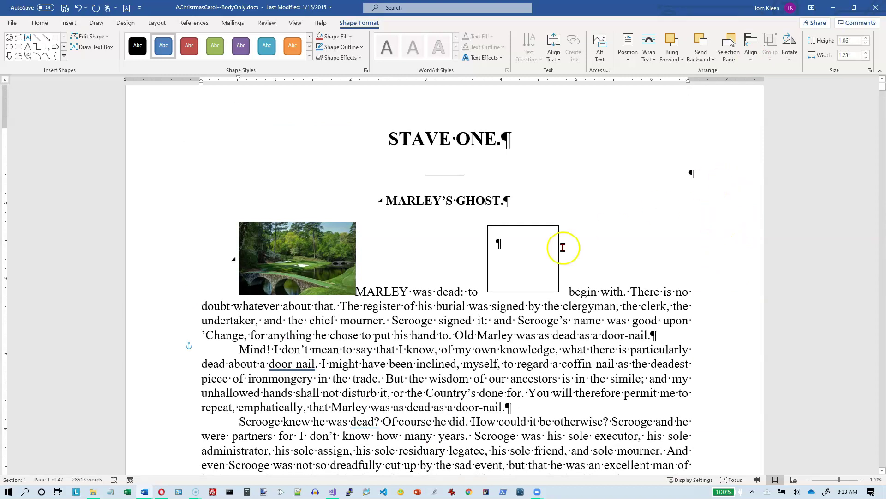
click(315, 247)
click(367, 23)
click(730, 64)
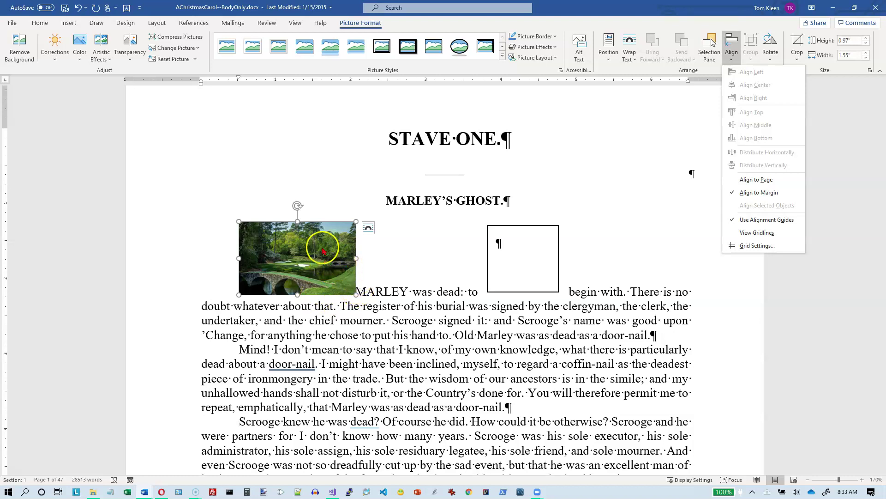
click(325, 221)
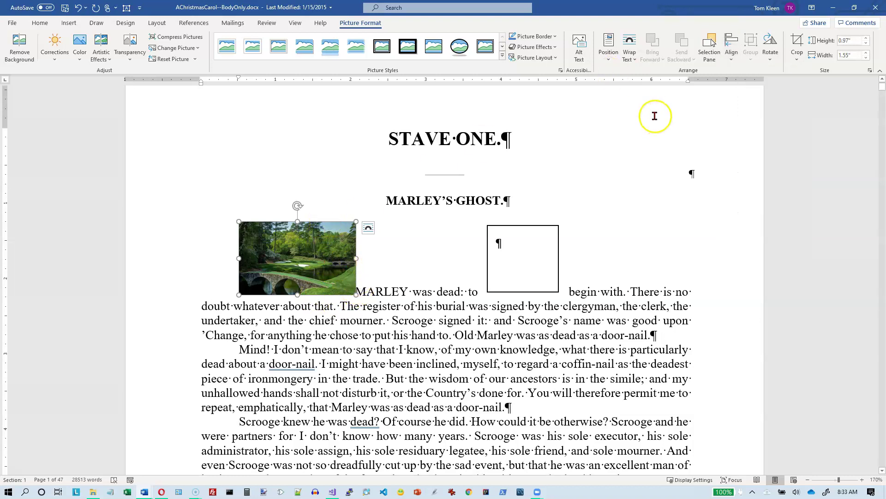
click(633, 55)
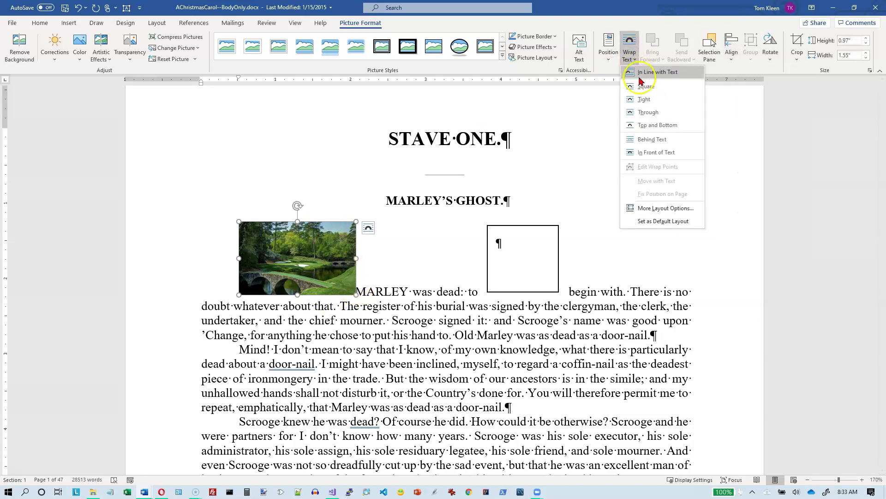
click(653, 153)
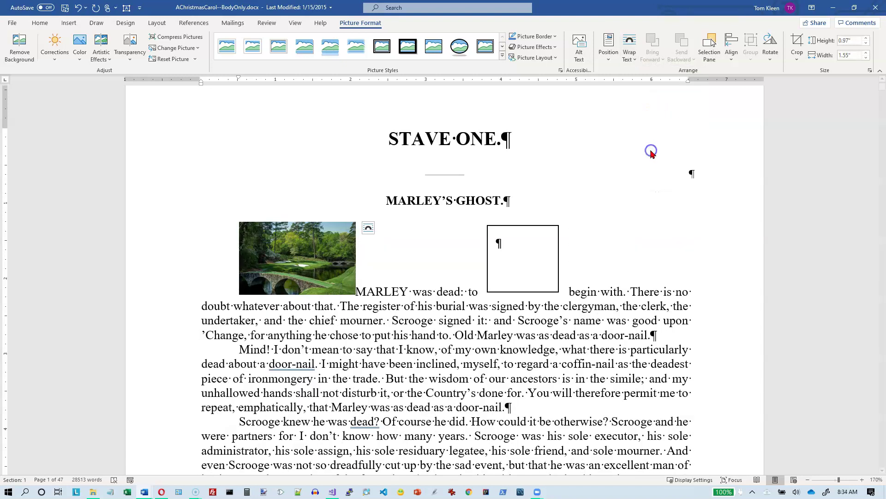
- Make the picture's alignment relative to the page with Align to Page
click(732, 60)
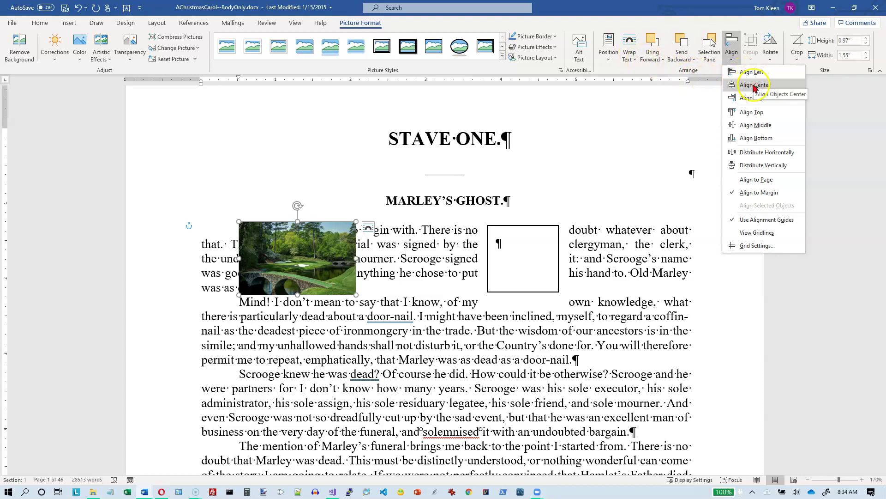
click(752, 179)
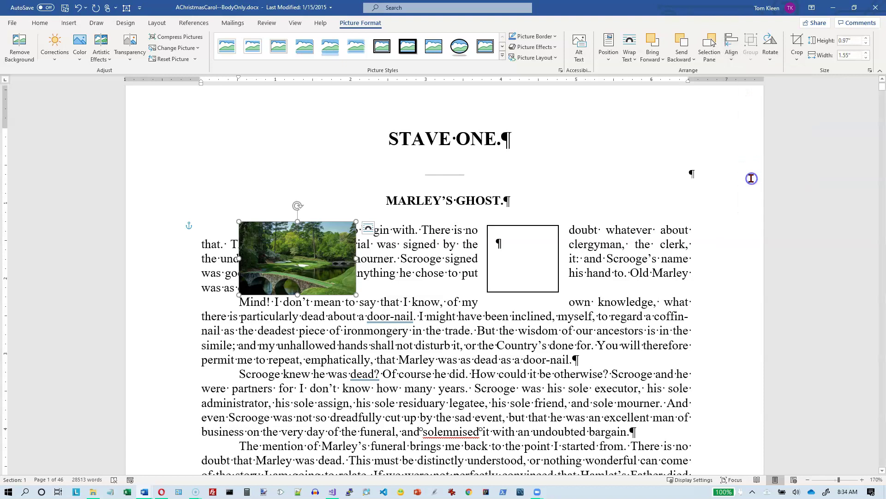
click(732, 49)
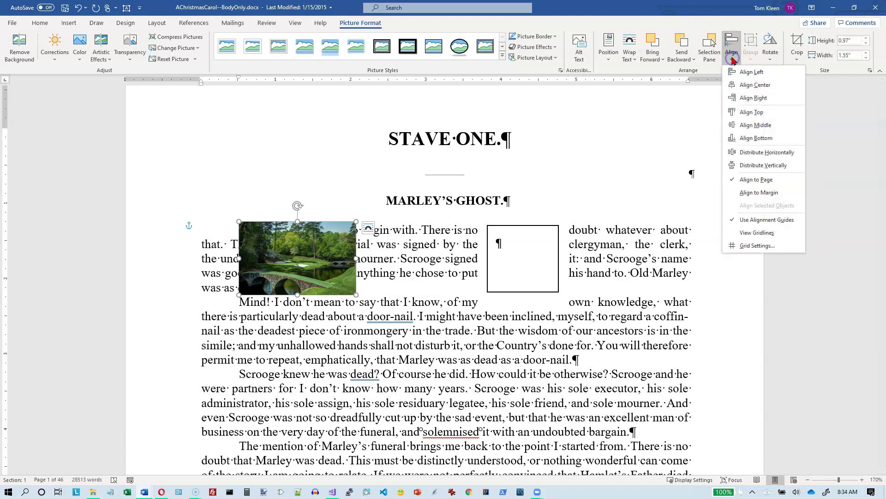
click(757, 192)
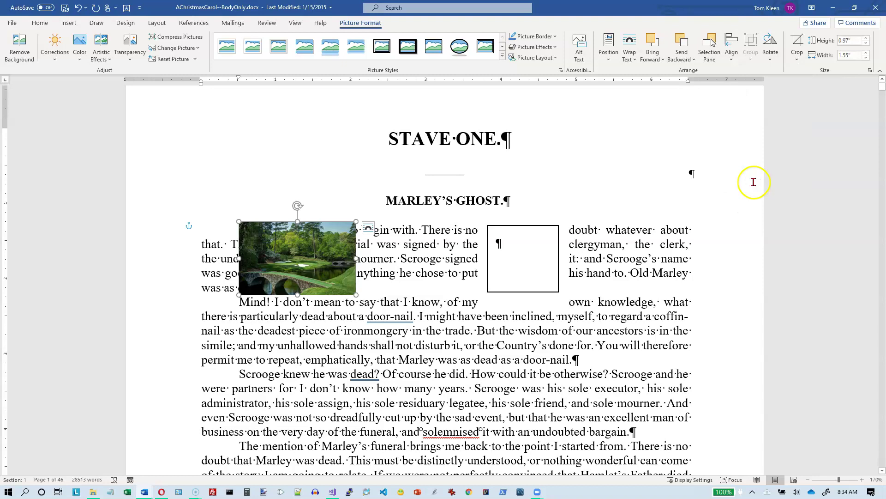
click(731, 48)
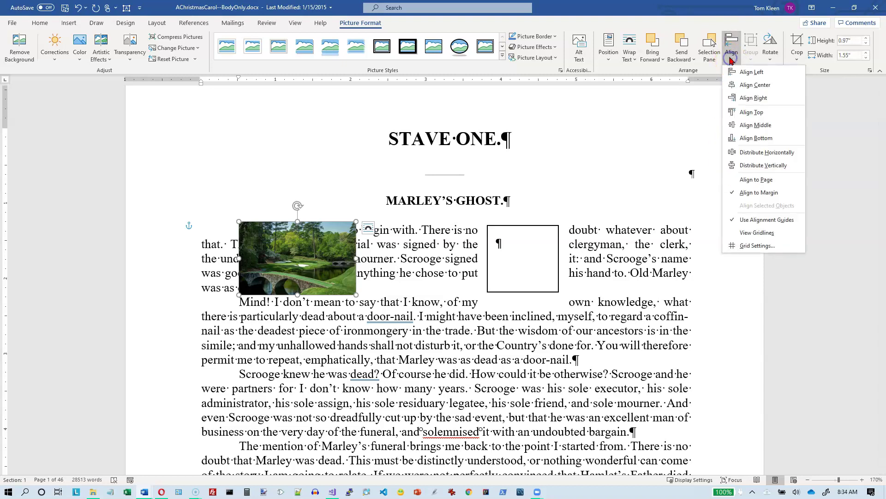
click(755, 184)
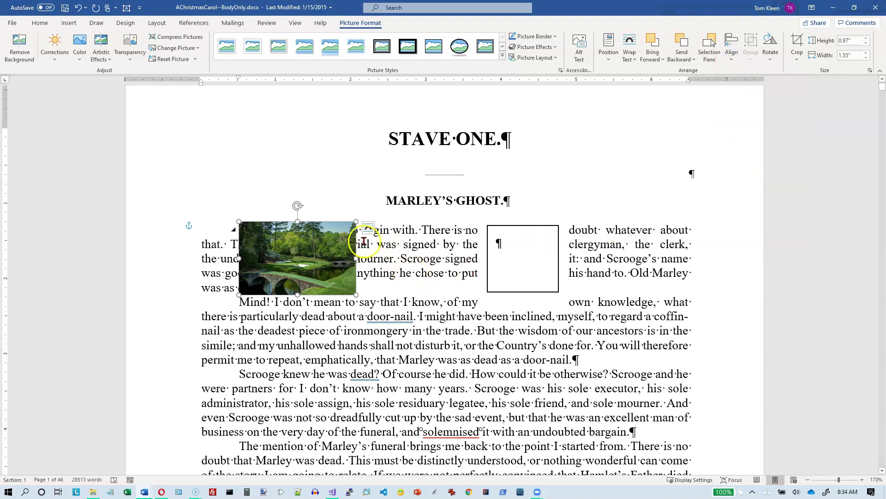
- Align the picture left, then center, finishing flush with the right page edge
click(732, 56)
click(738, 72)
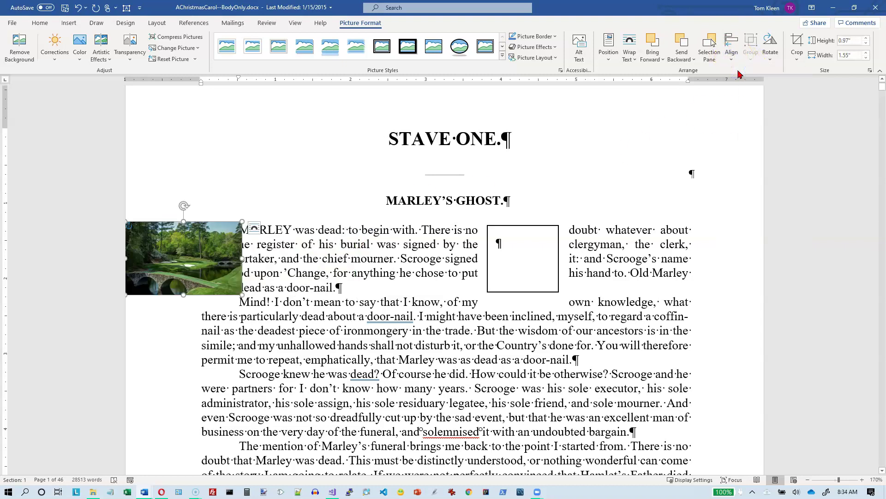
click(732, 50)
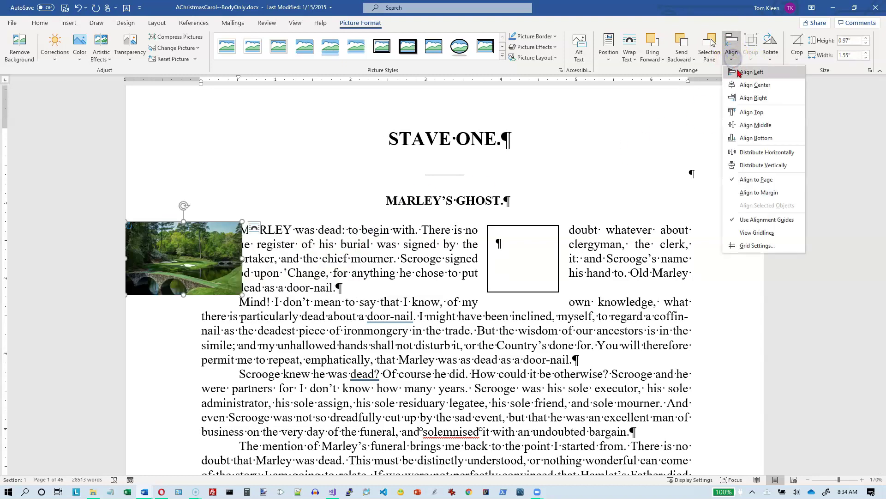
click(746, 85)
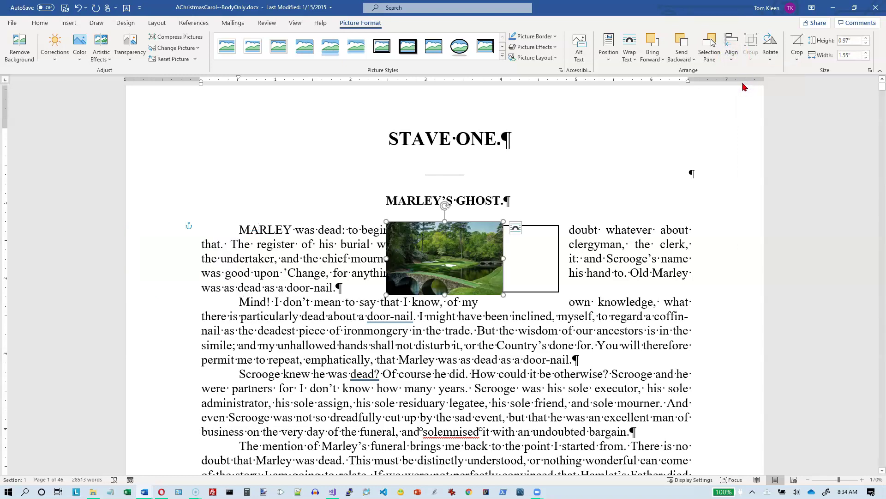
click(730, 51)
click(748, 88)
click(733, 59)
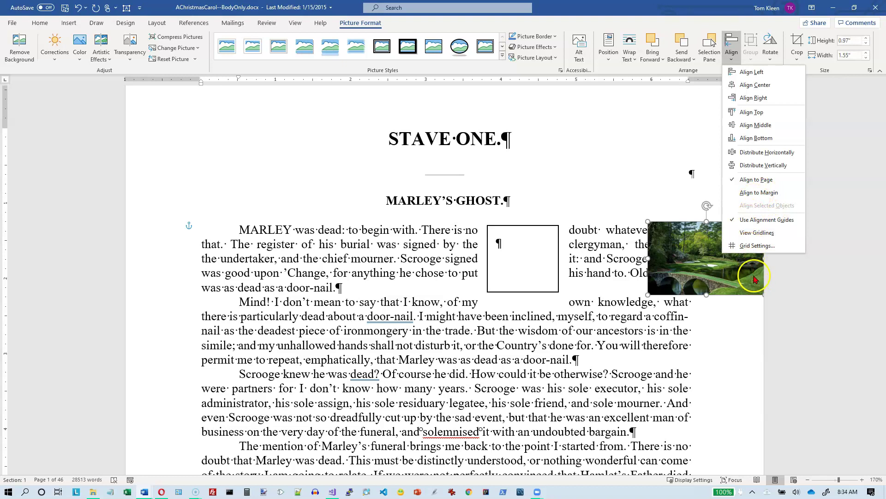
- Switch to Align to Margin and drag the picture down over the 'Mind!' paragraph
click(754, 193)
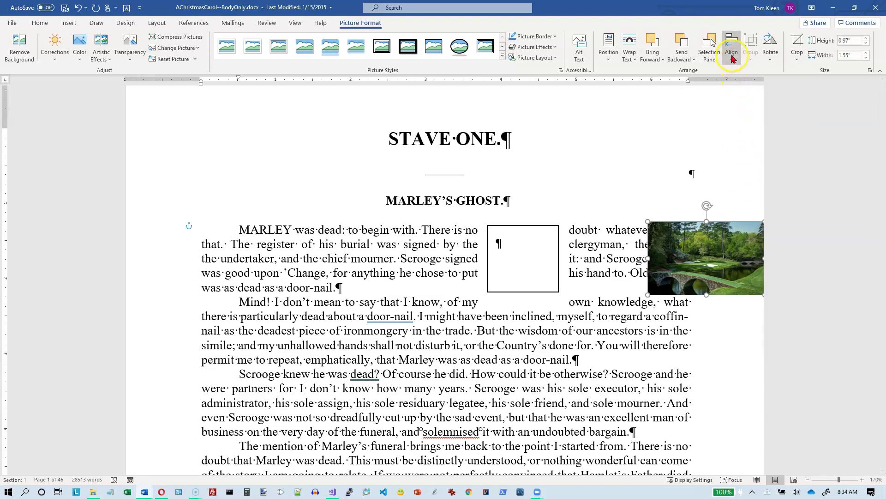
click(732, 45)
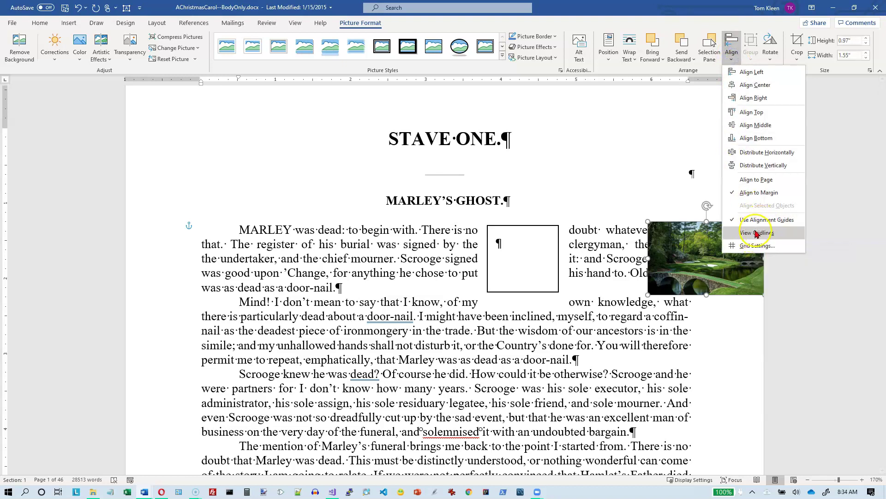
click(696, 224)
mouse_move(691, 224)
mouse_down()
mouse_move(653, 226)
mouse_move(694, 224)
mouse_up()
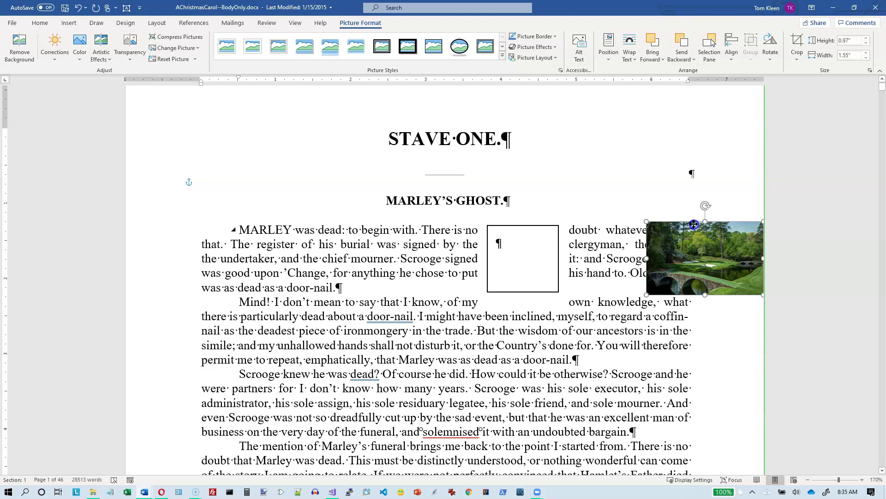
drag(694, 224, 413, 303)
click(732, 53)
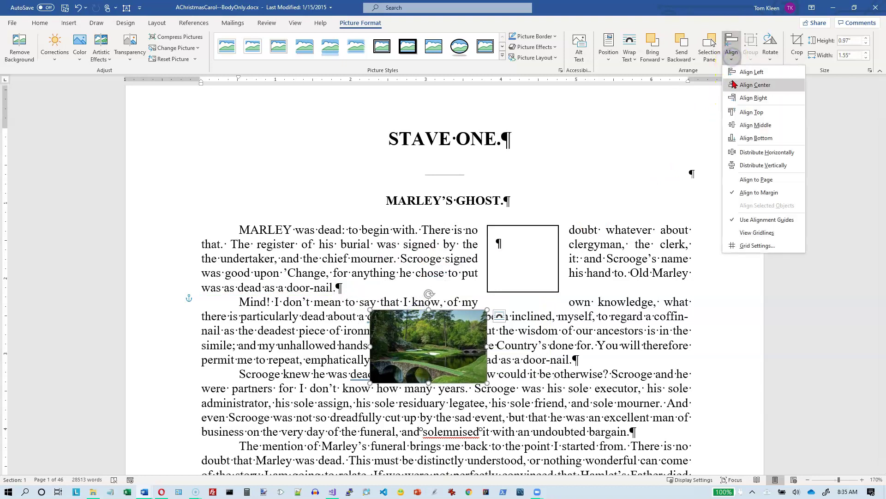
click(755, 234)
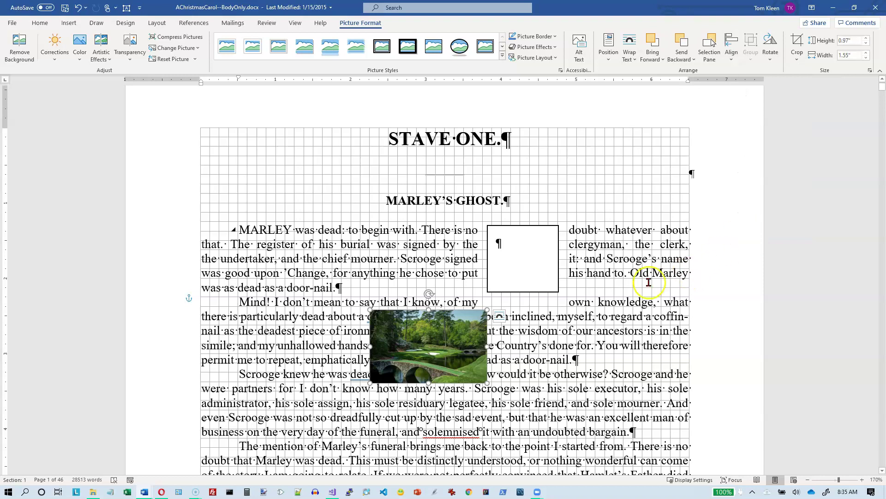
click(621, 288)
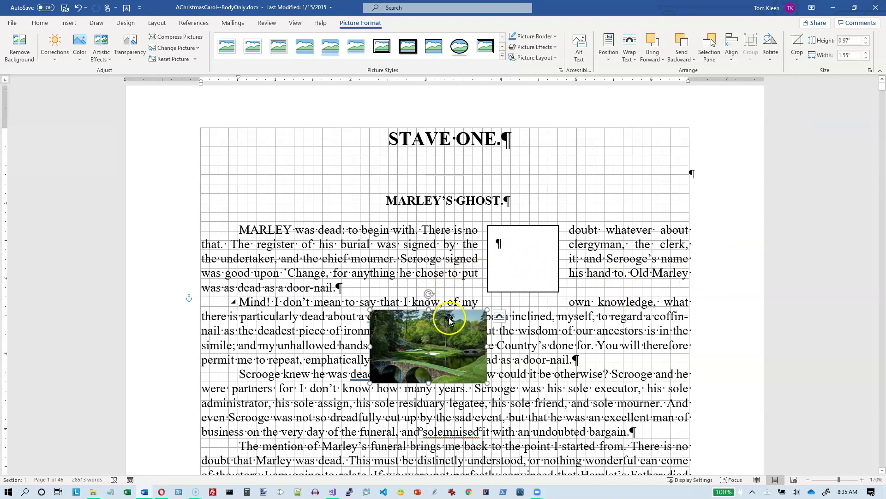
click(732, 46)
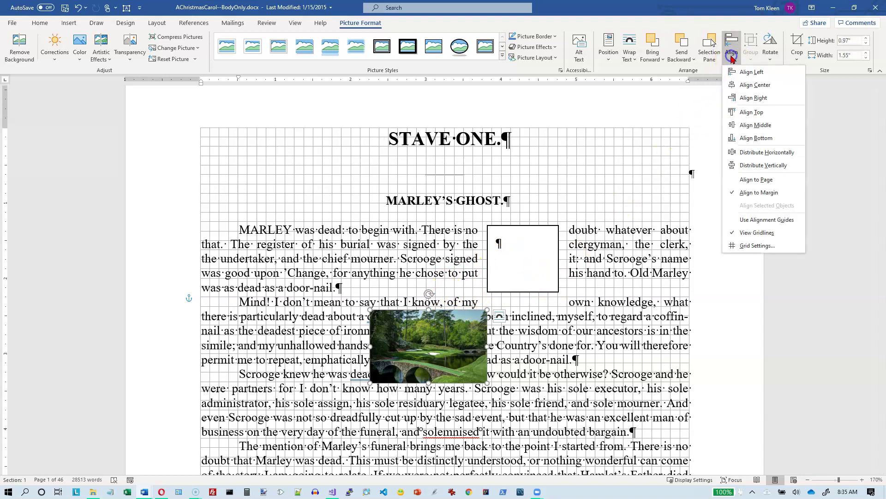
click(760, 233)
click(558, 232)
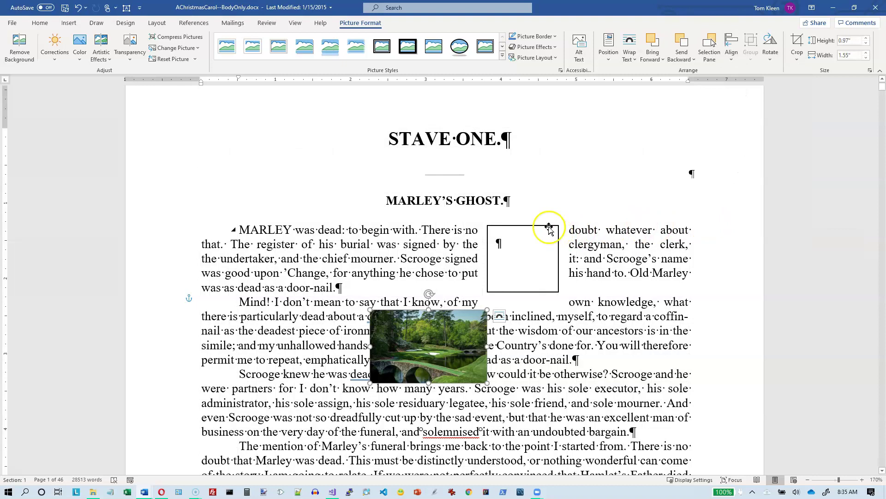